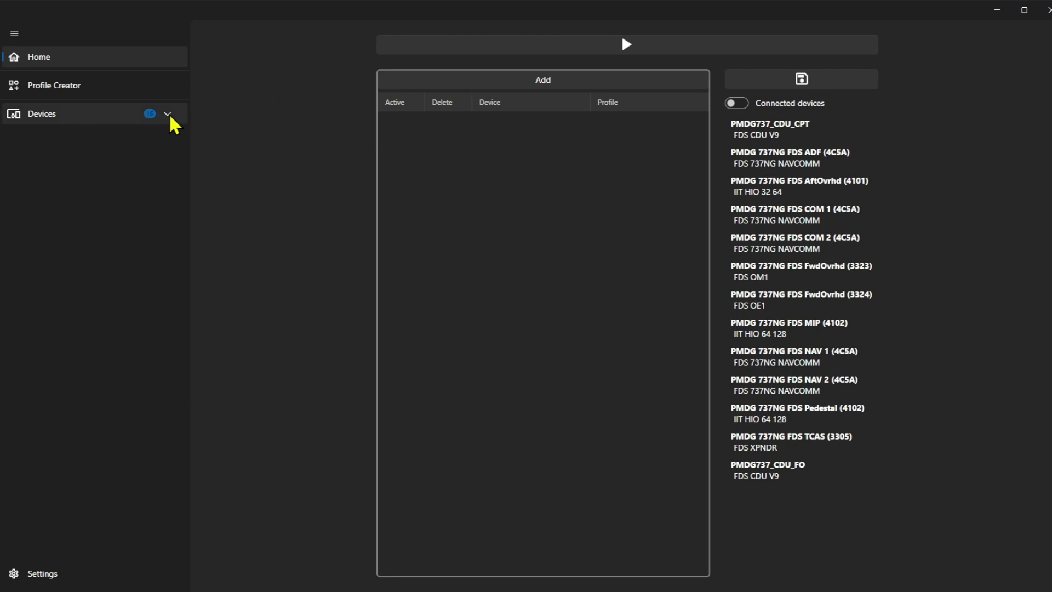
left_click(168, 114)
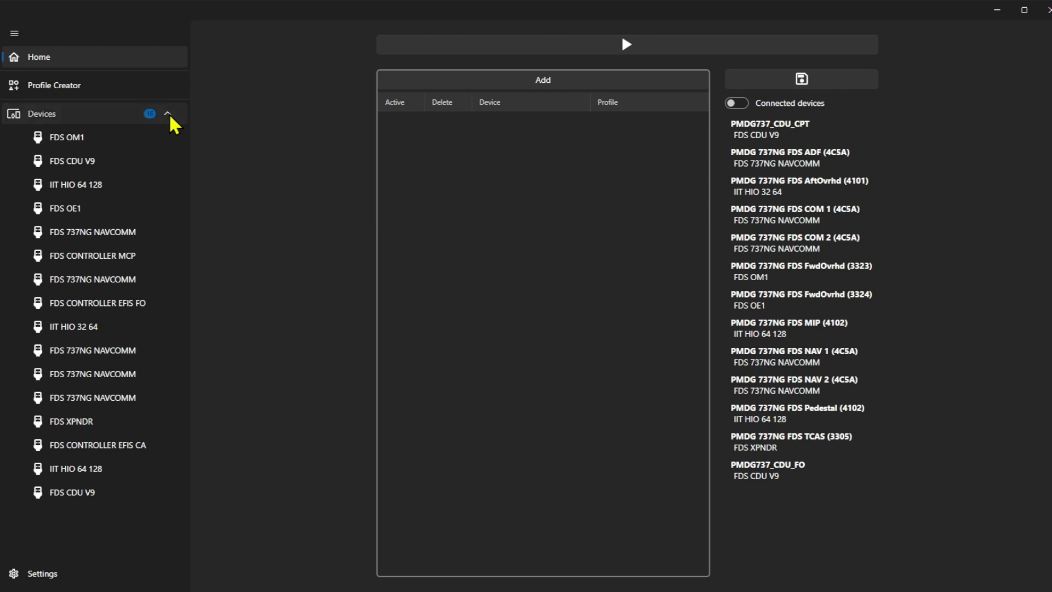
left_click(169, 116)
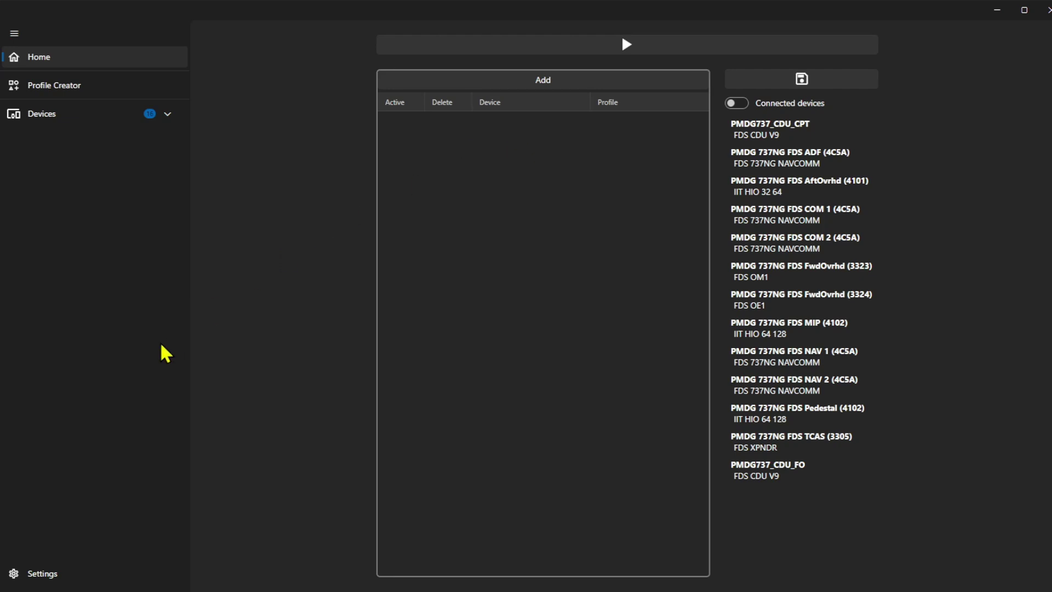
- Review the Application, Drivers and SimConnect settings sections, then go back to the Home page
left_click(31, 572)
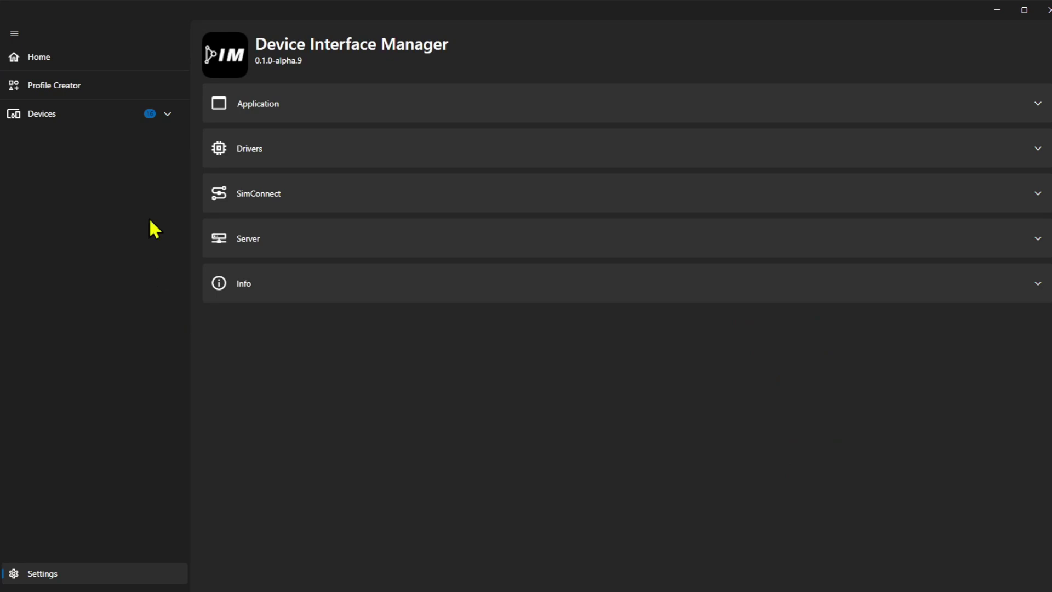
left_click(280, 107)
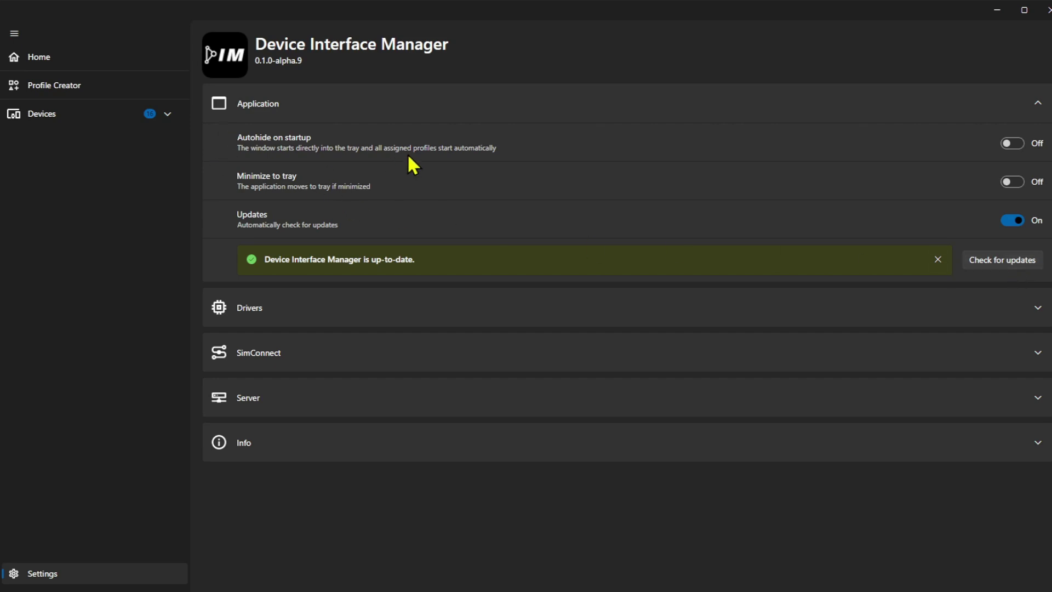
left_click(261, 104)
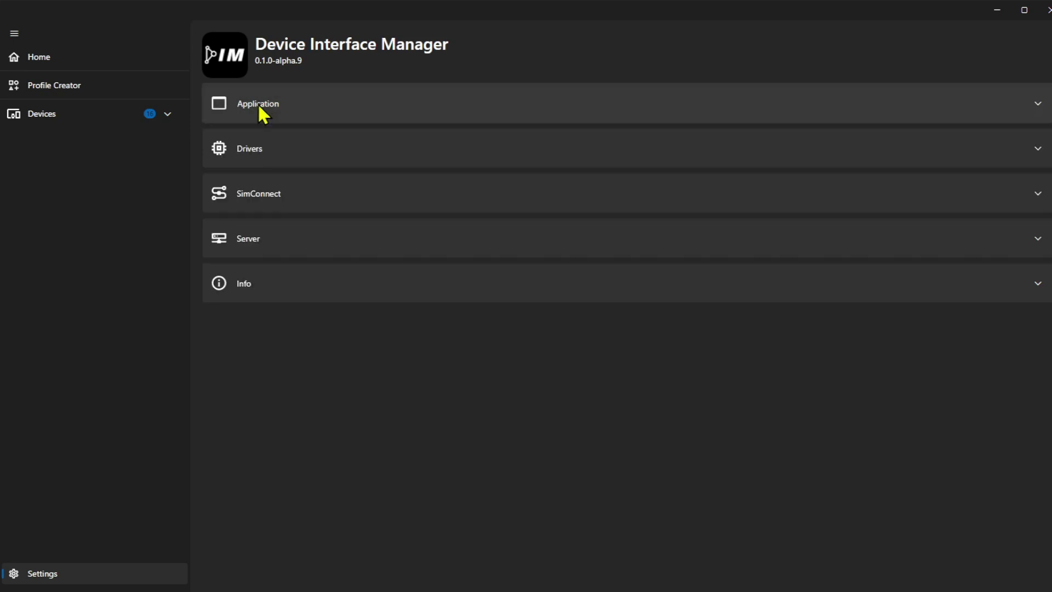
left_click(248, 154)
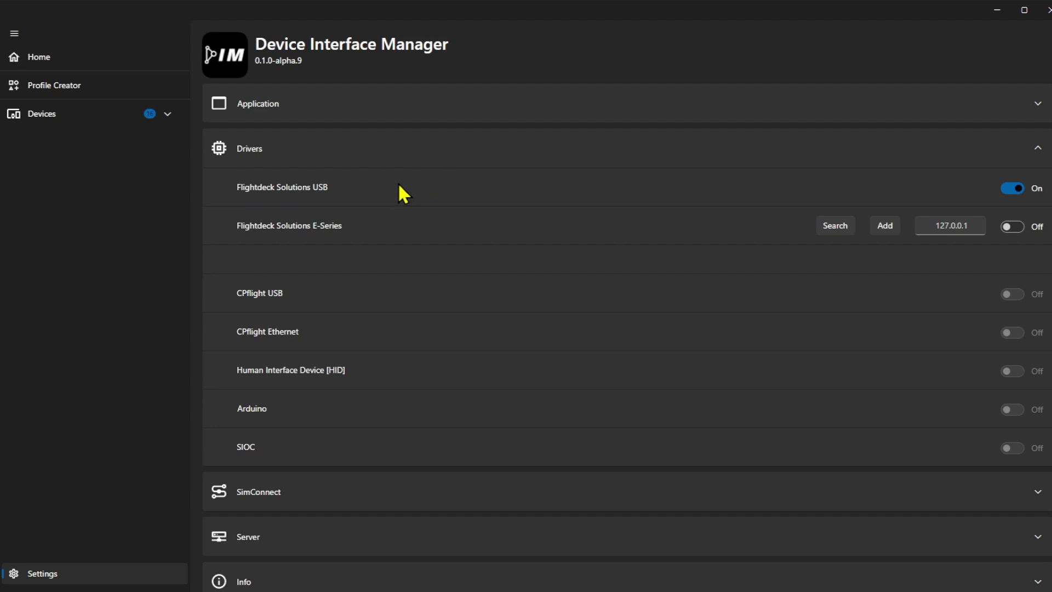
left_click(246, 147)
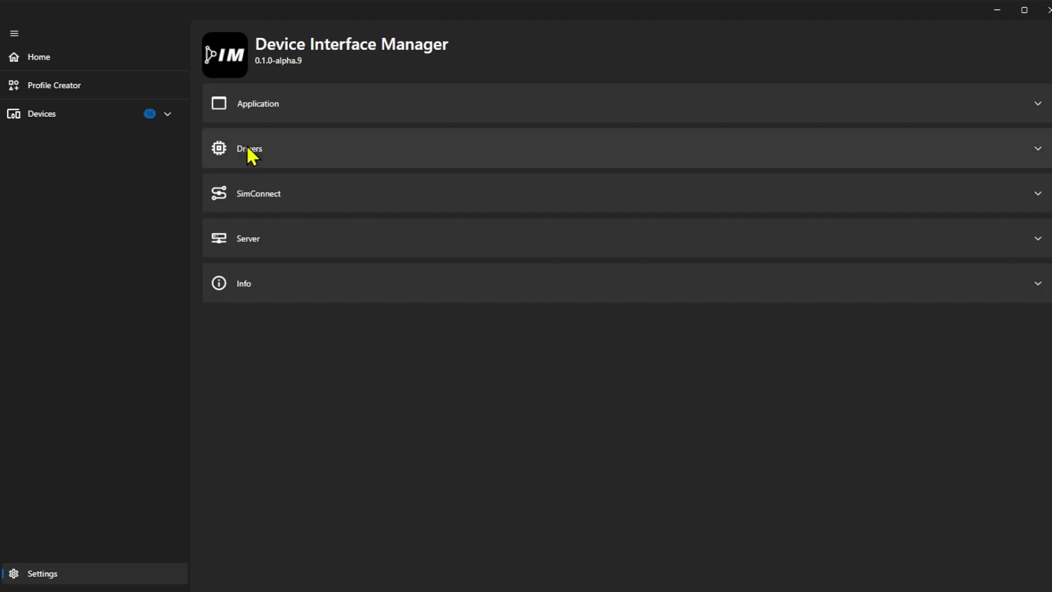
left_click(269, 196)
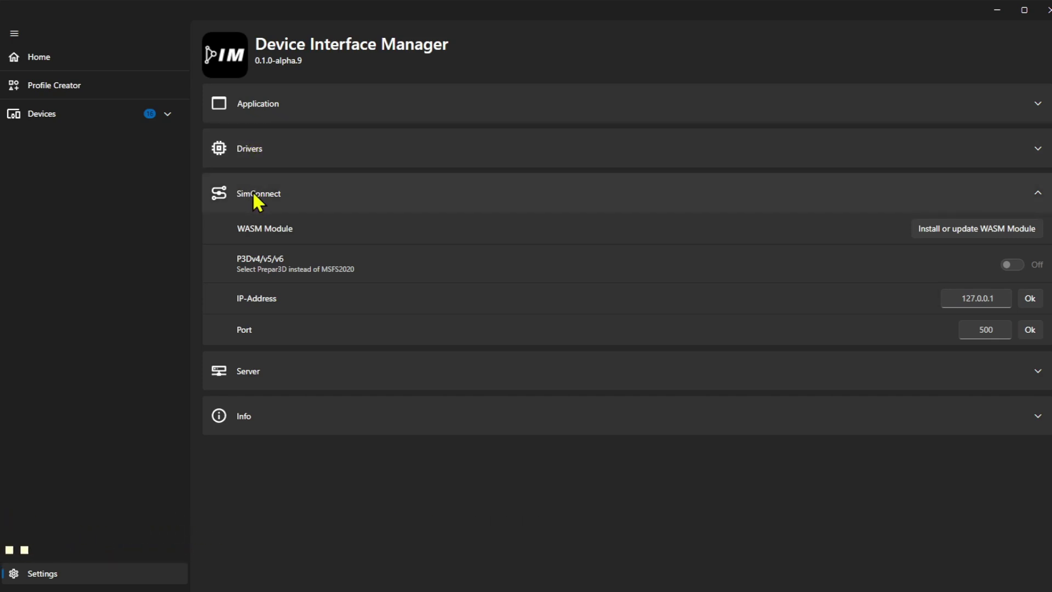
left_click(252, 192)
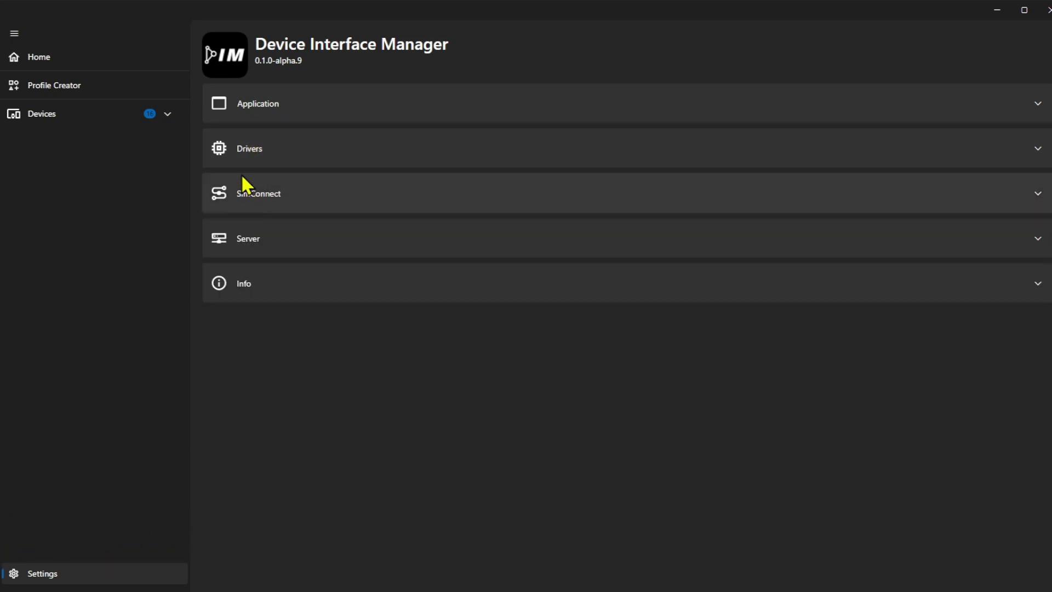
left_click(241, 153)
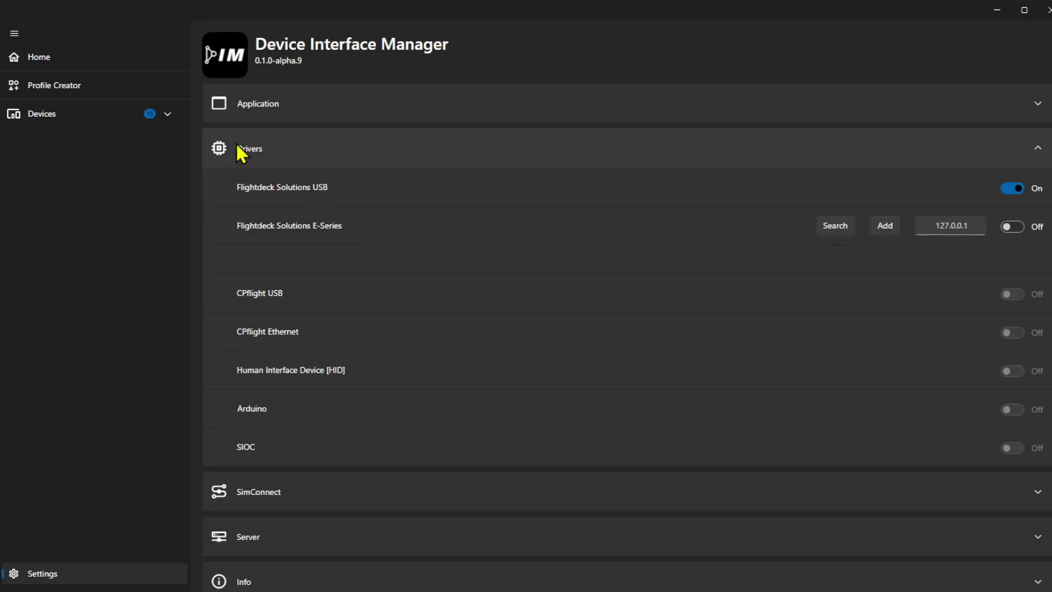
left_click(239, 147)
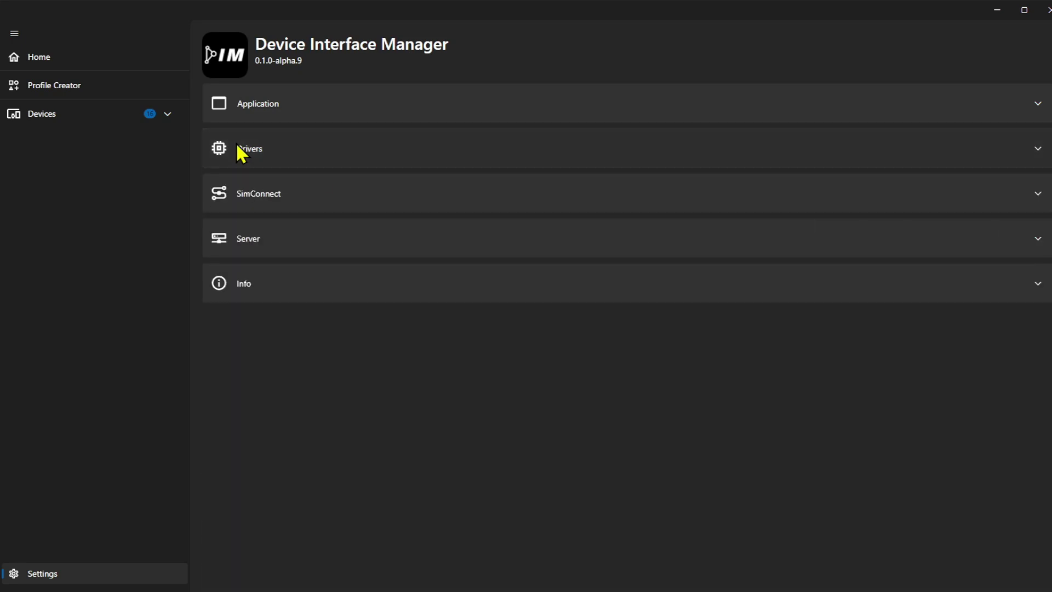
left_click(38, 57)
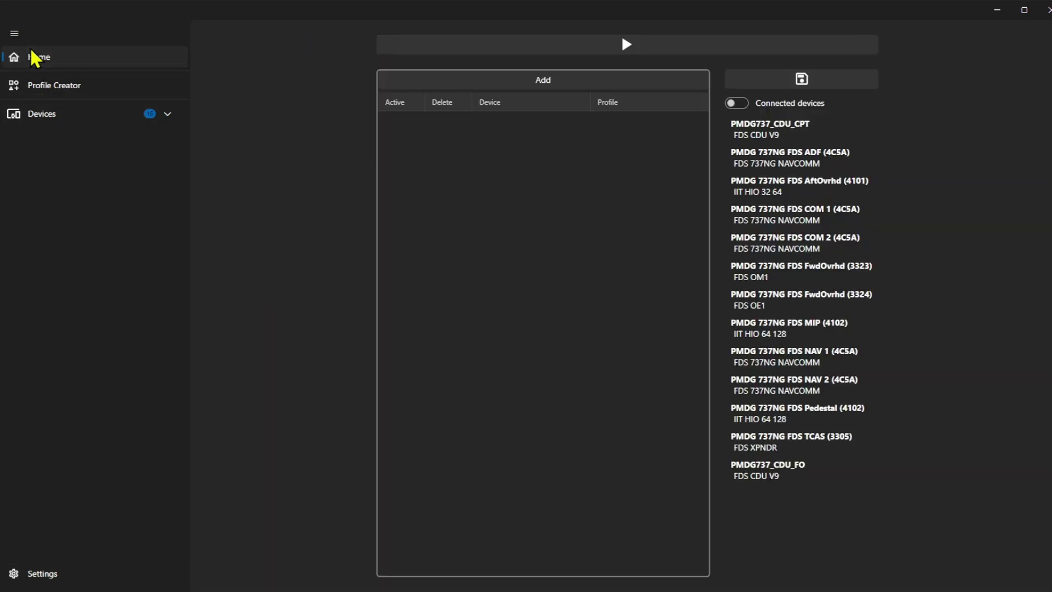
- Add a row pairing the first FDS CDU V9 with PMDG737_CDU_CPT, then view its Output page
left_click(168, 115)
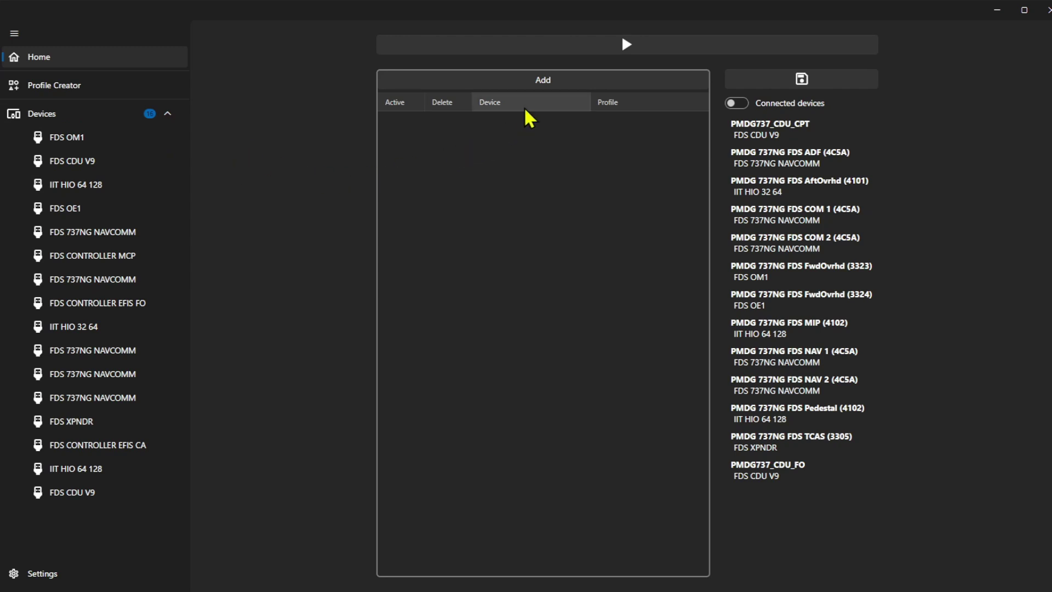
left_click(535, 84)
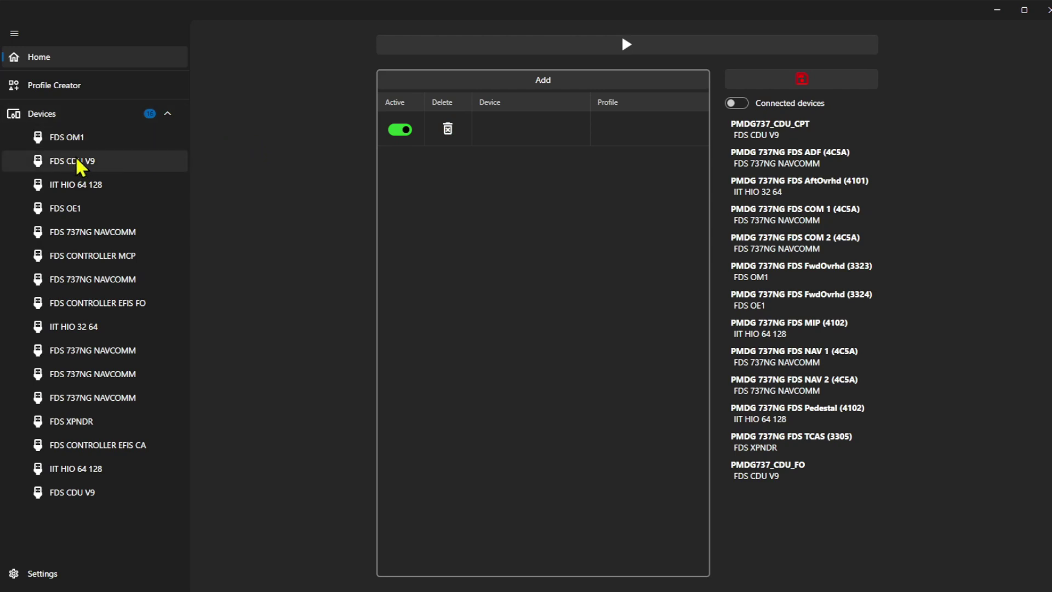
left_click_drag(76, 158, 515, 130)
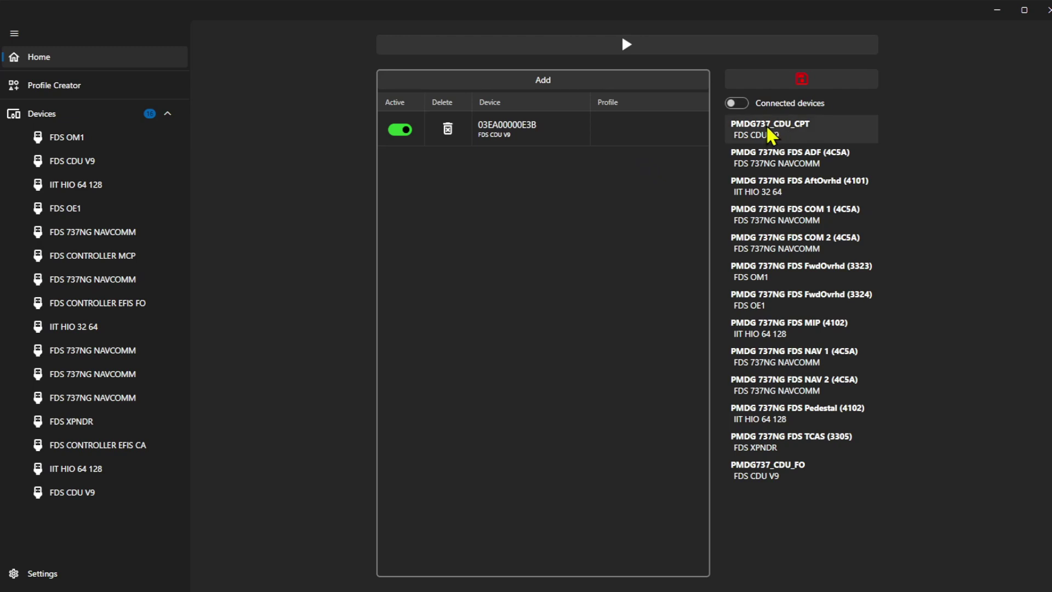
left_click_drag(766, 129, 634, 129)
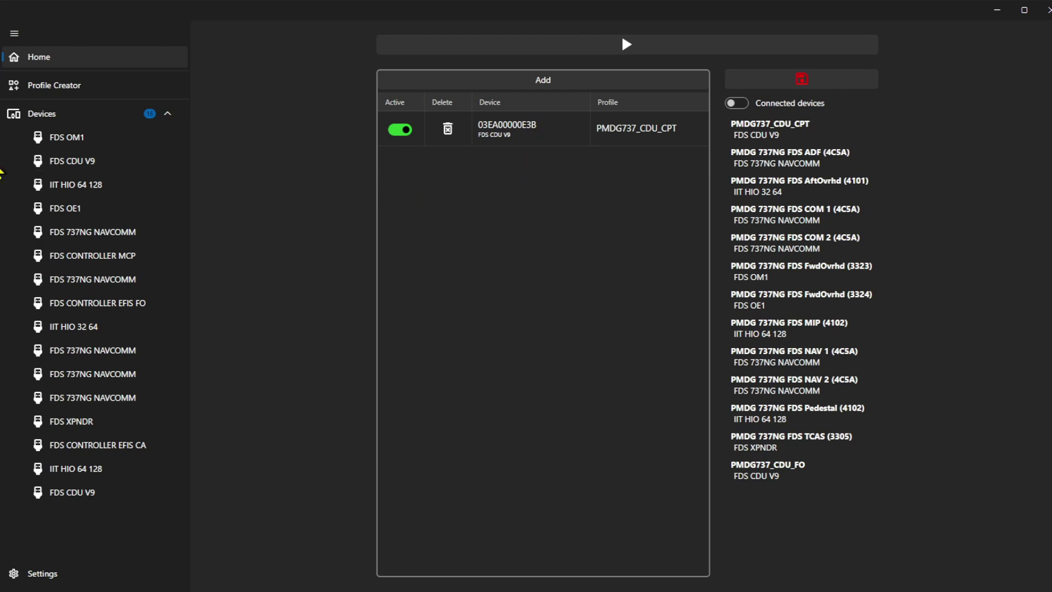
left_click(72, 164)
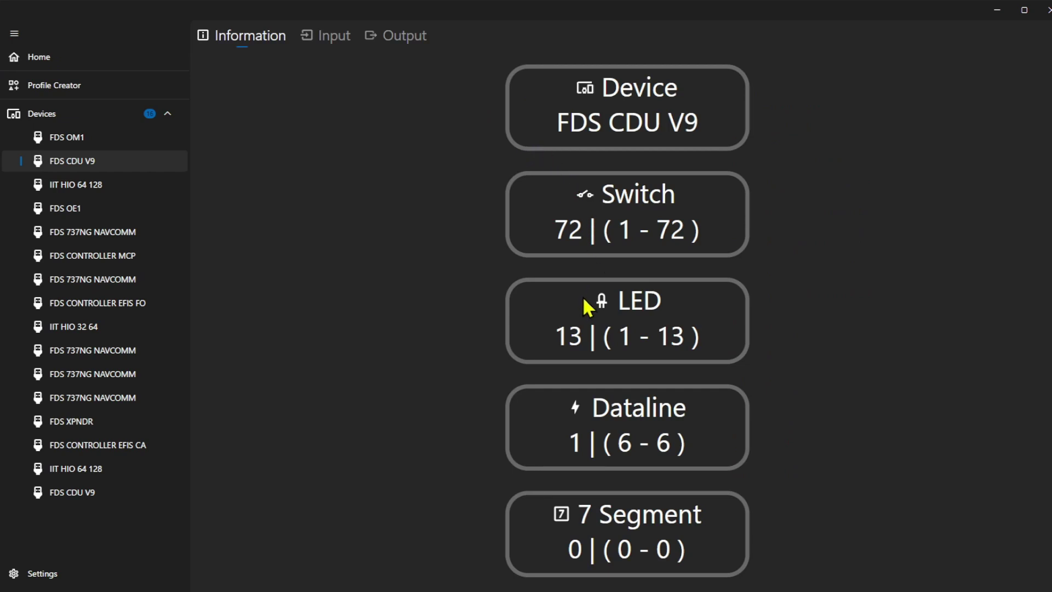
left_click(406, 37)
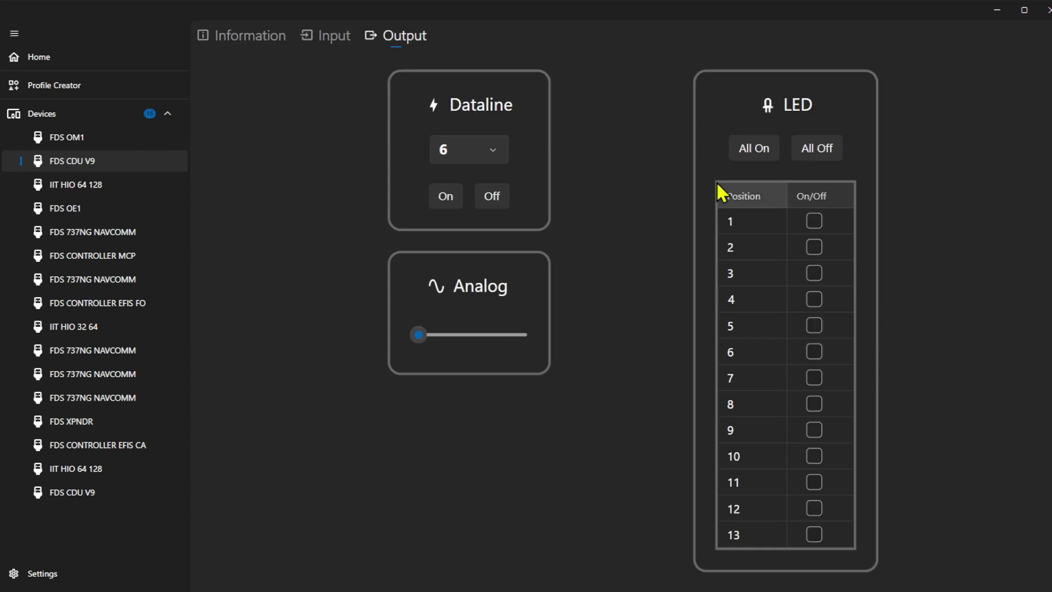
- Turn all 13 CDU LEDs on and off, check the switch inputs, then return Home
left_click(750, 154)
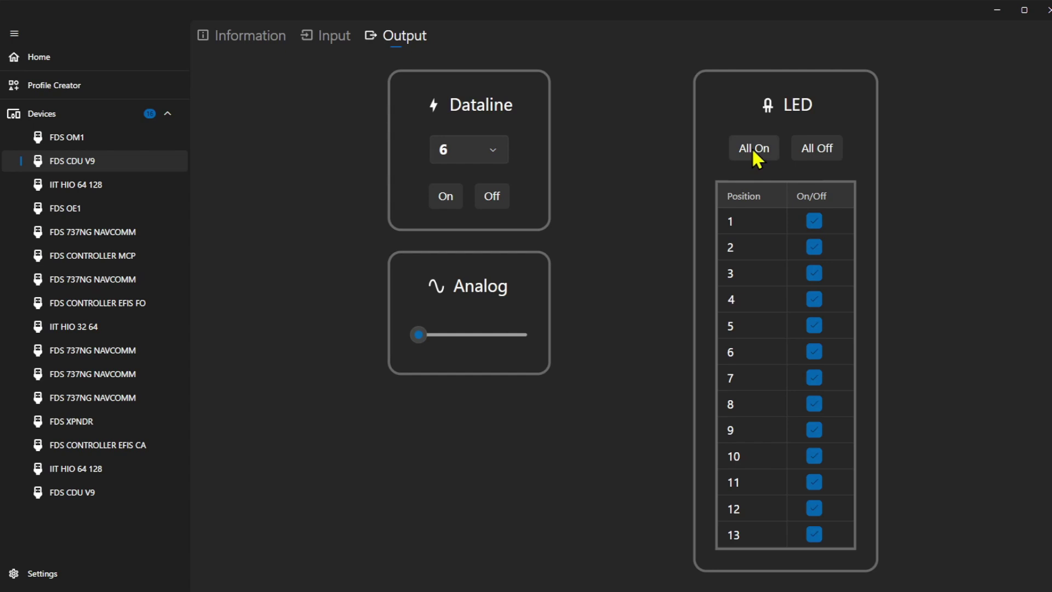
left_click(819, 151)
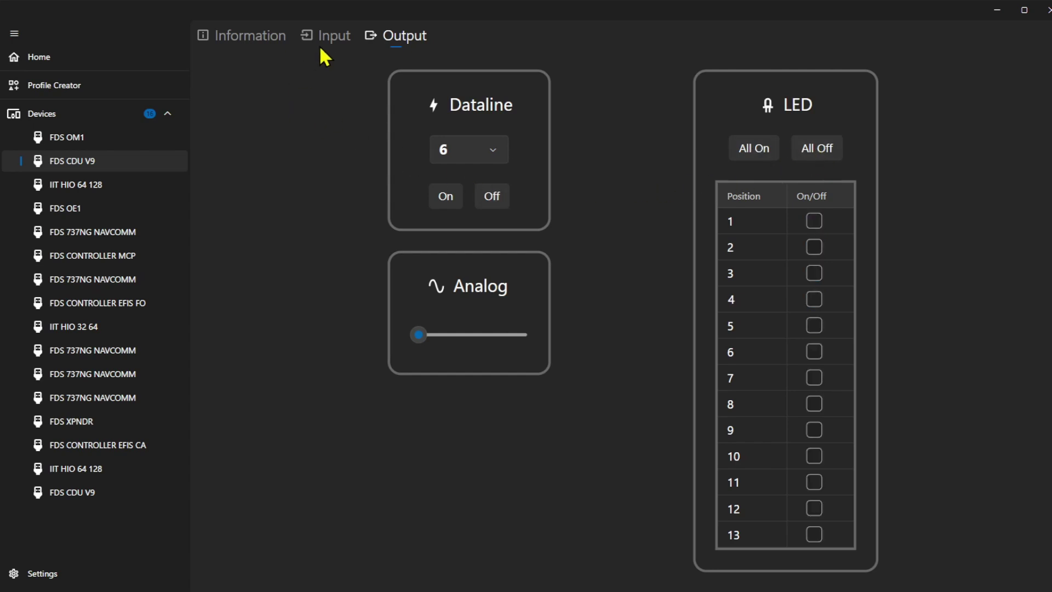
left_click(333, 44)
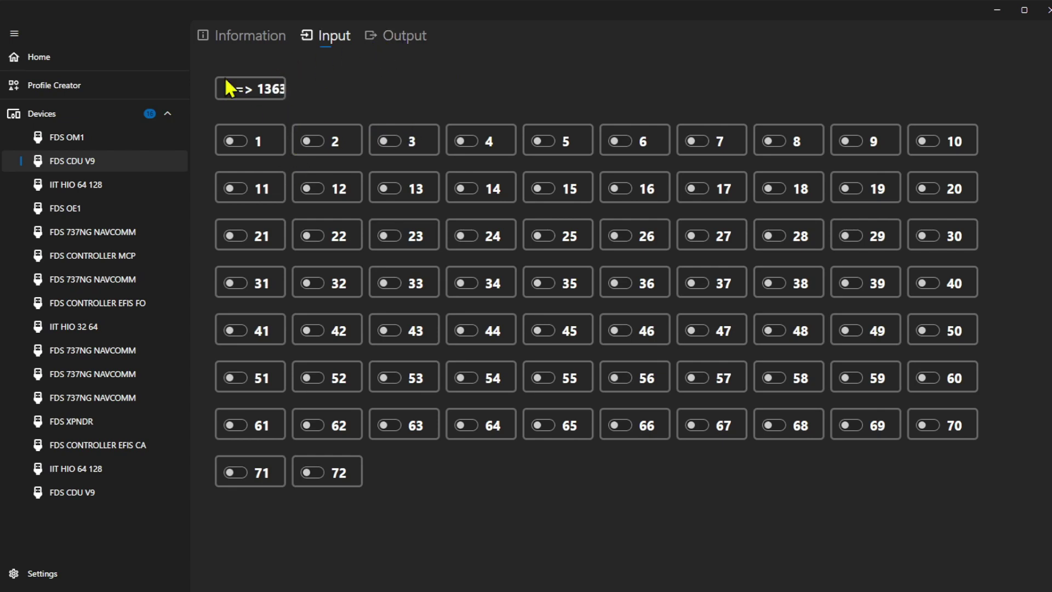
left_click(44, 56)
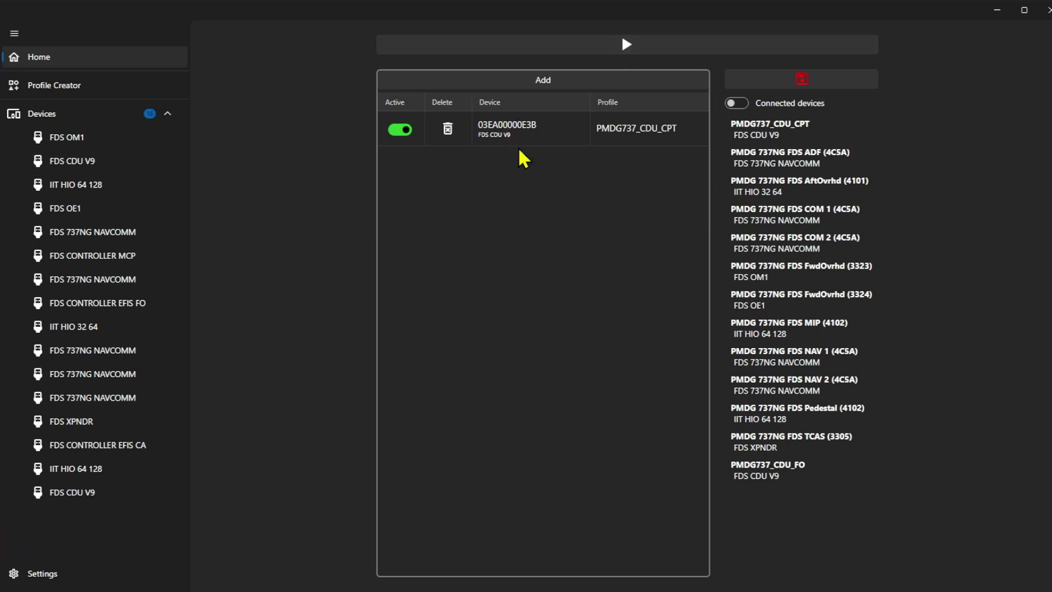
- Add a row pairing the second FDS CDU V9 with PMDG737_CDU_FO and view its device information
left_click(558, 80)
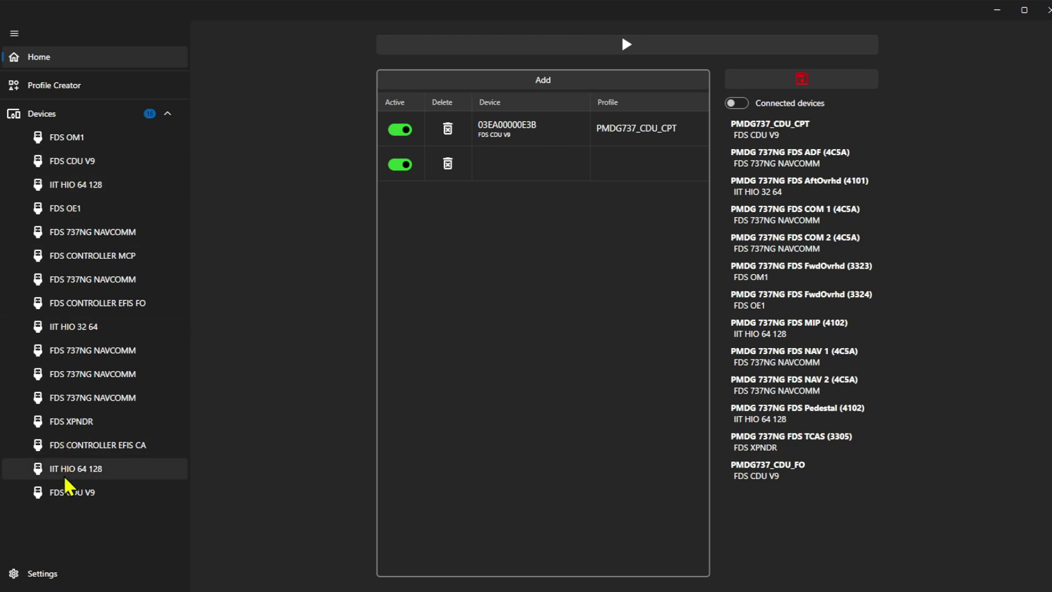
left_click_drag(68, 492, 516, 165)
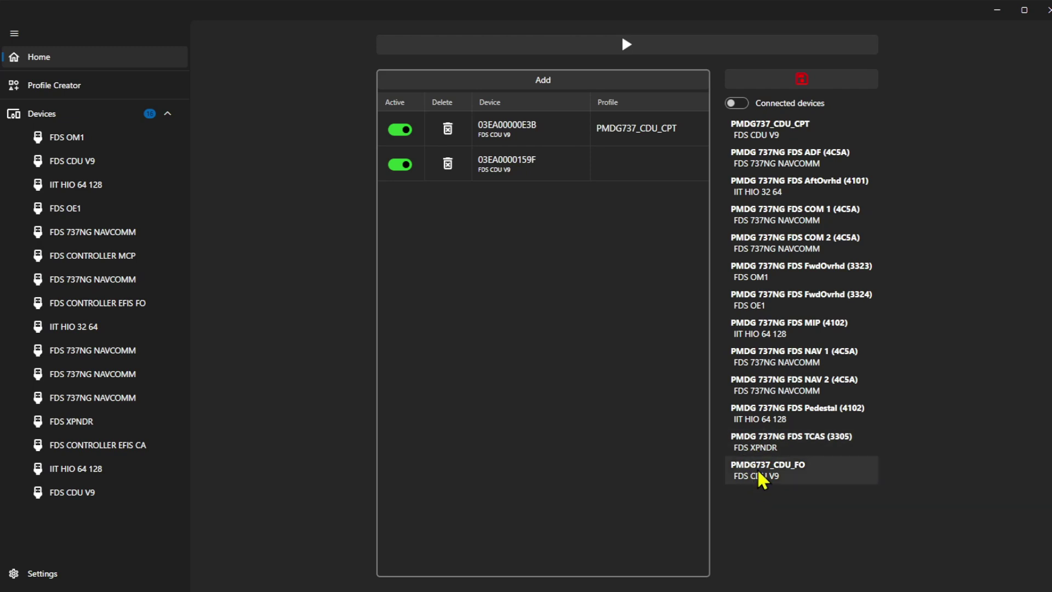
left_click_drag(761, 480, 613, 162)
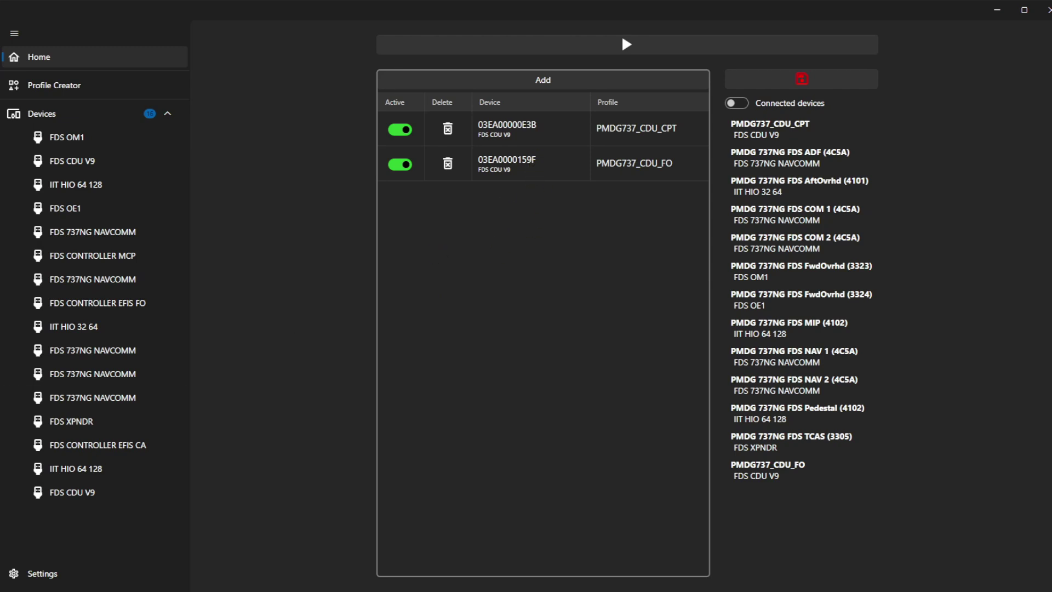
left_click(73, 490)
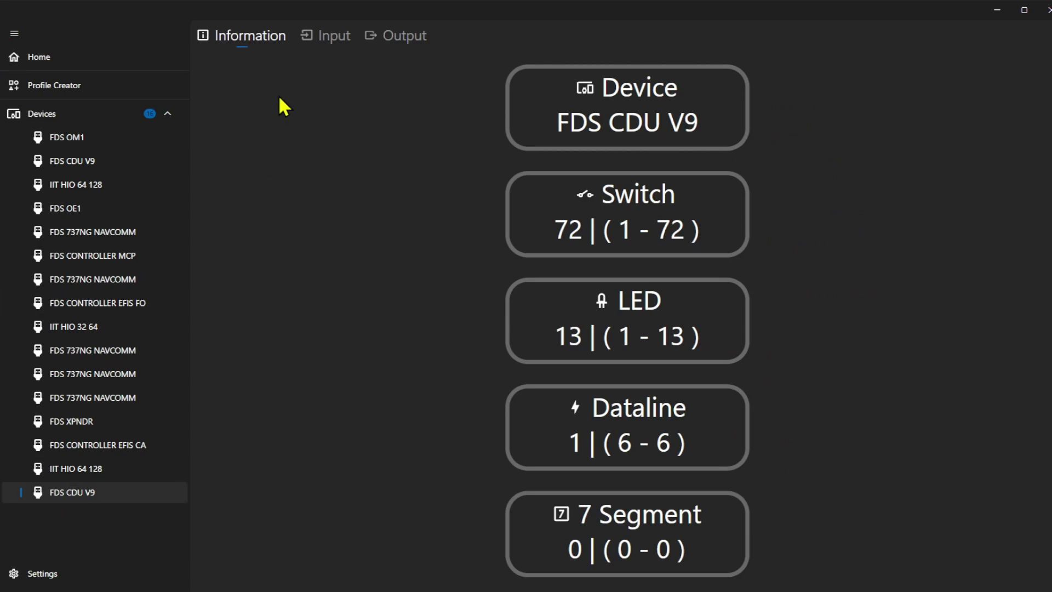
- Check the second CDU's switches, test its analog output and 13 LEDs, then return Home
left_click(334, 44)
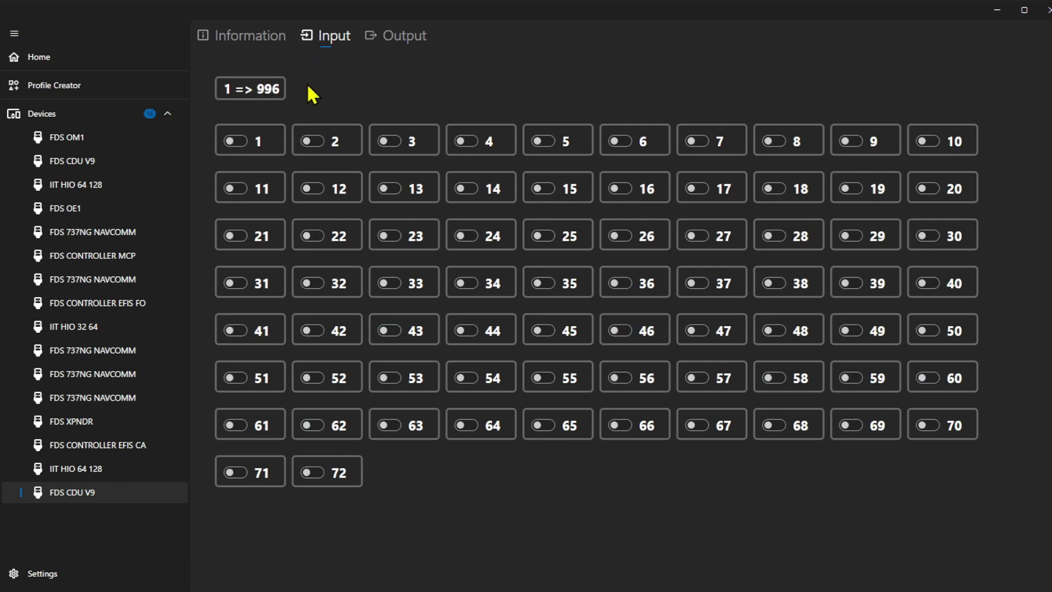
left_click(387, 35)
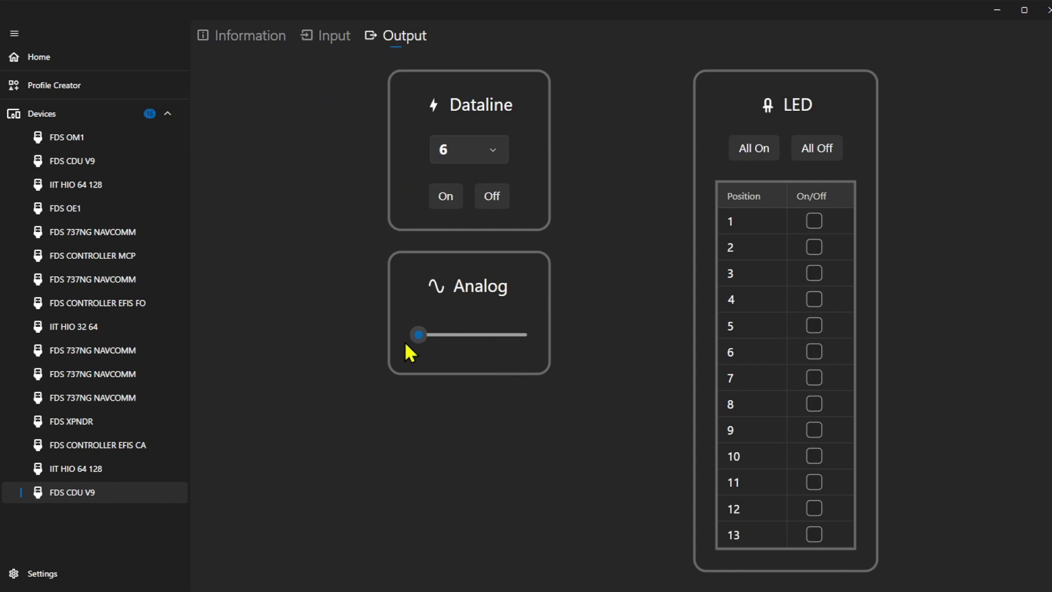
left_click_drag(420, 334, 459, 335)
left_click(757, 155)
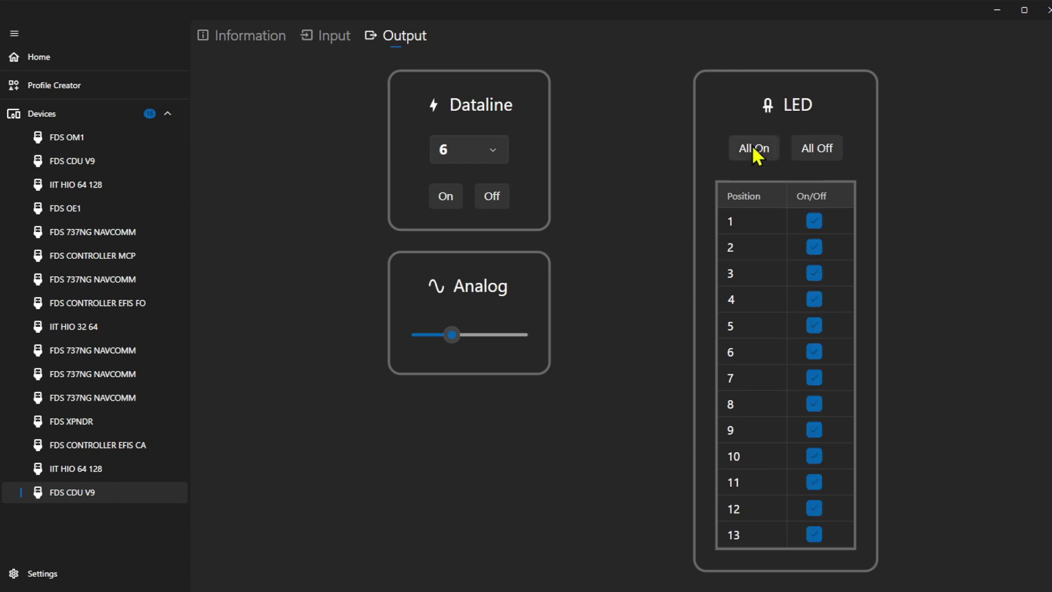
left_click(826, 152)
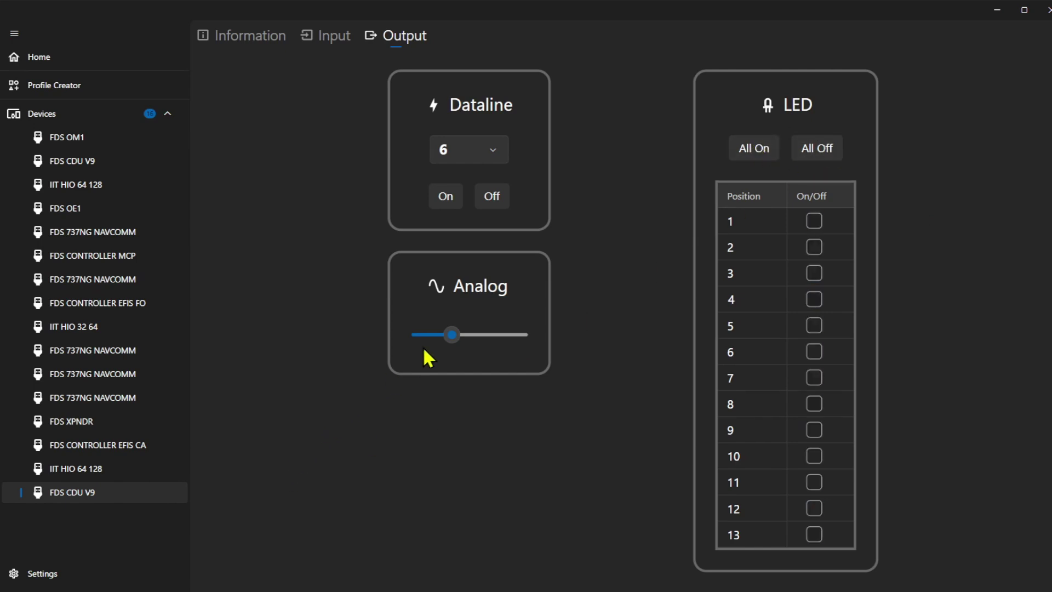
left_click_drag(449, 329, 404, 328)
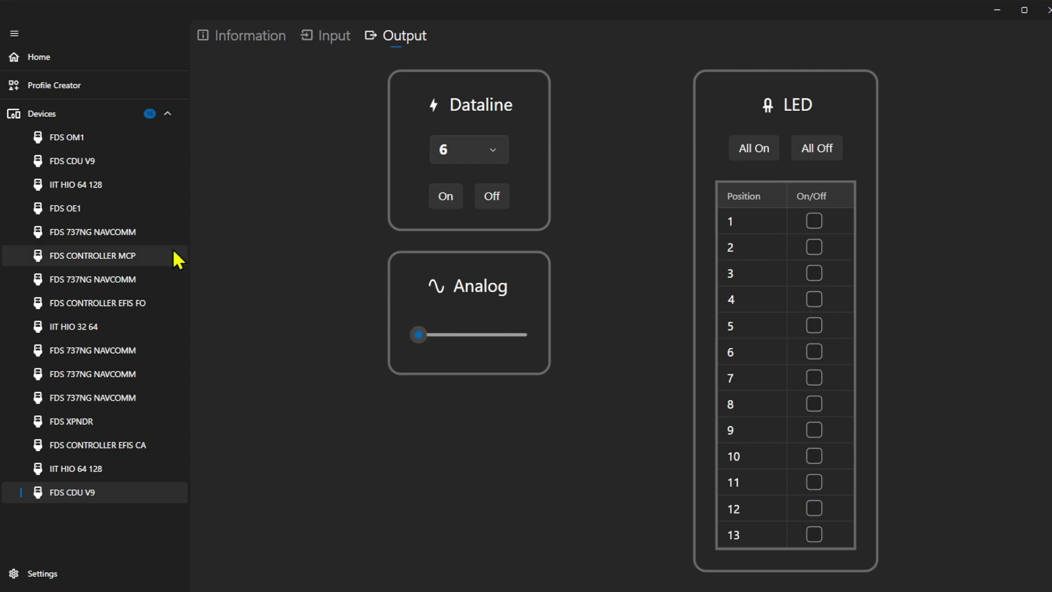
left_click(56, 58)
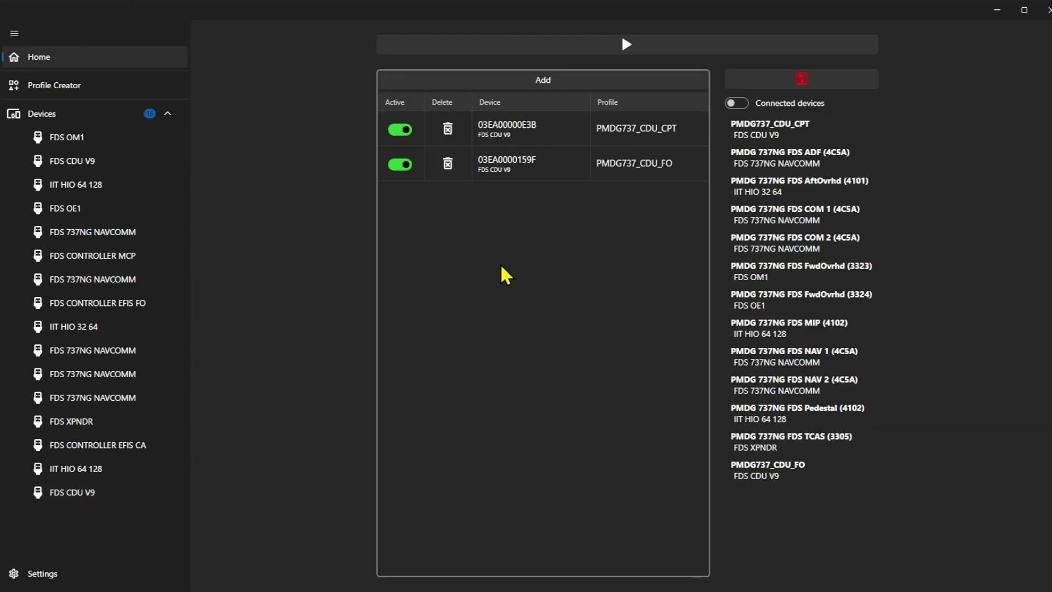